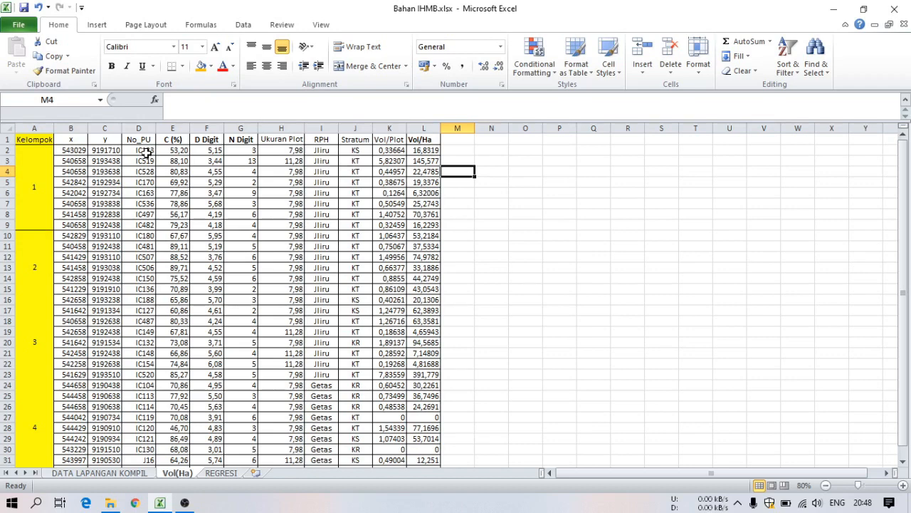
Examine the Vol(Ha) sheet's columns, from C (%), D Digit and N Digit through plot size, RPH and Stratum to Vol/Plot and Vol/Ha.
drag(173, 140, 228, 140)
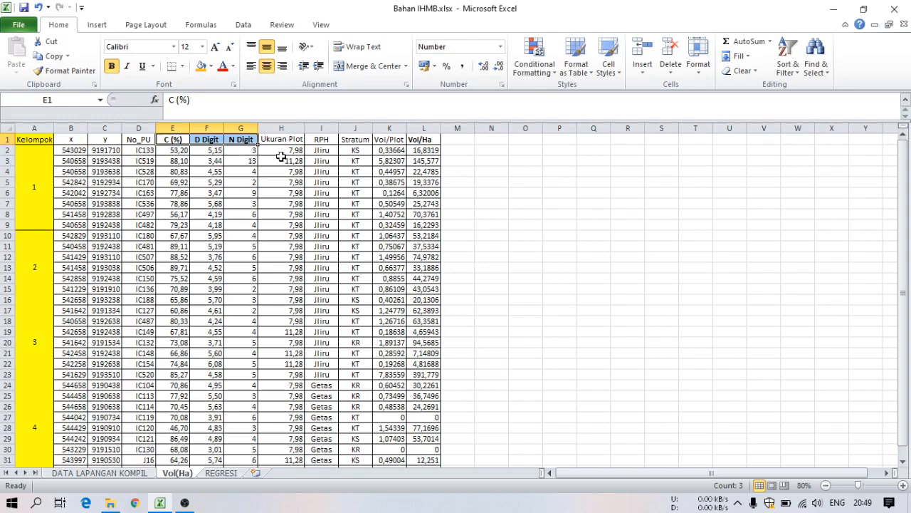
drag(272, 140, 306, 288)
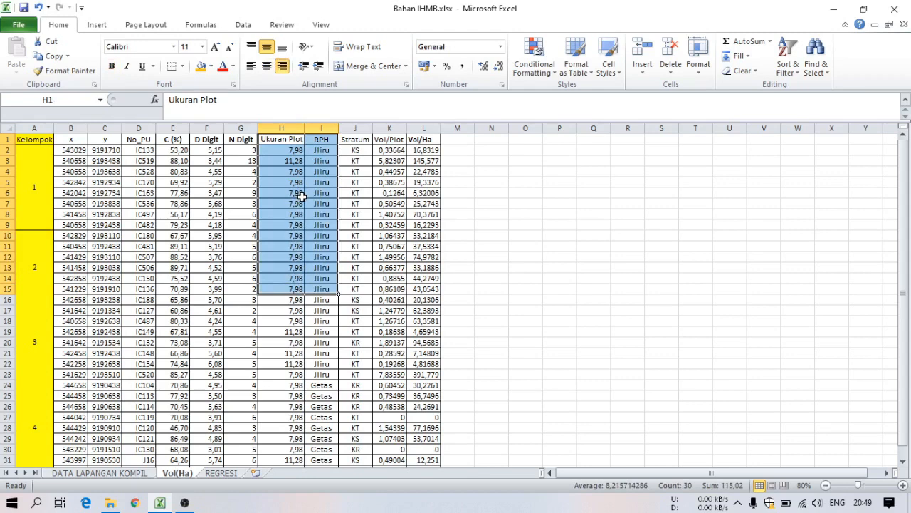
click(292, 152)
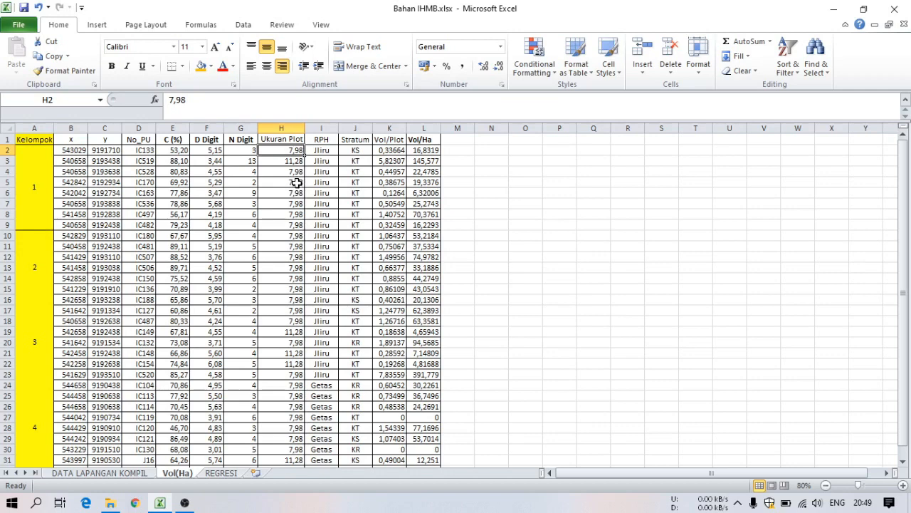
click(322, 143)
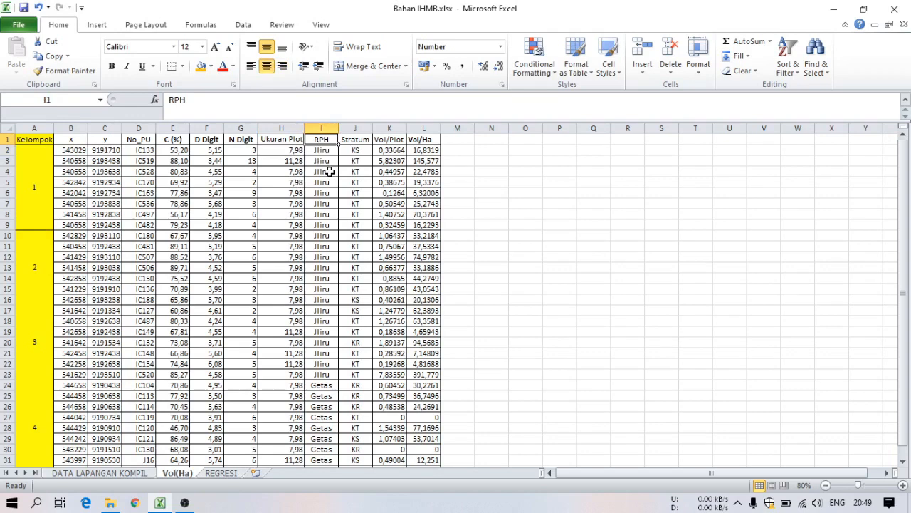
click(354, 143)
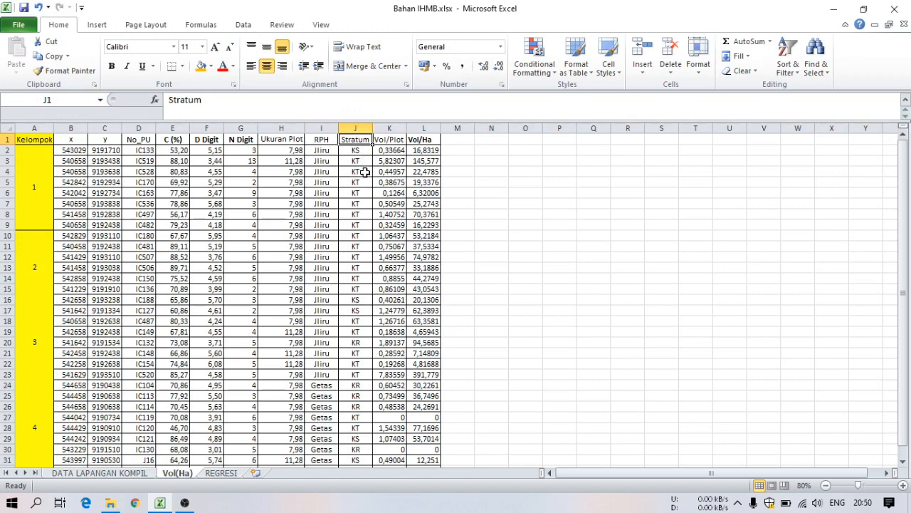
click(356, 160)
click(358, 151)
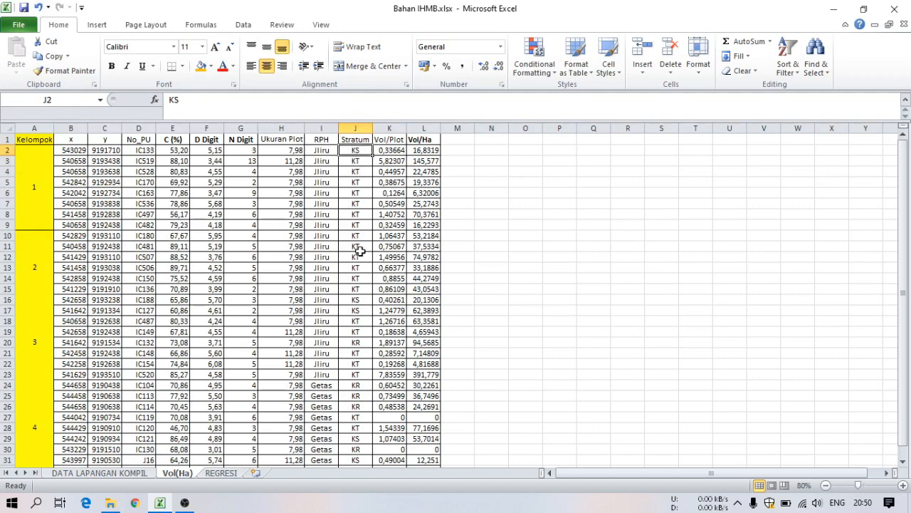
click(356, 342)
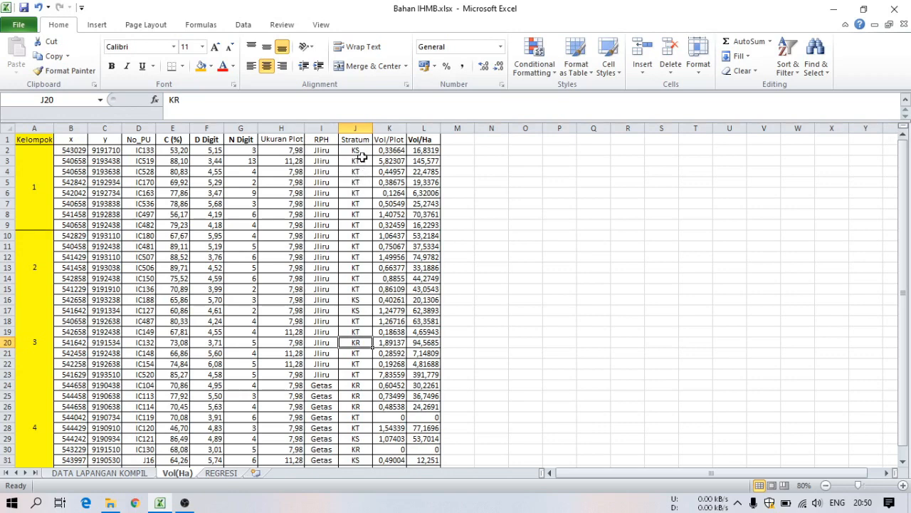
click(361, 150)
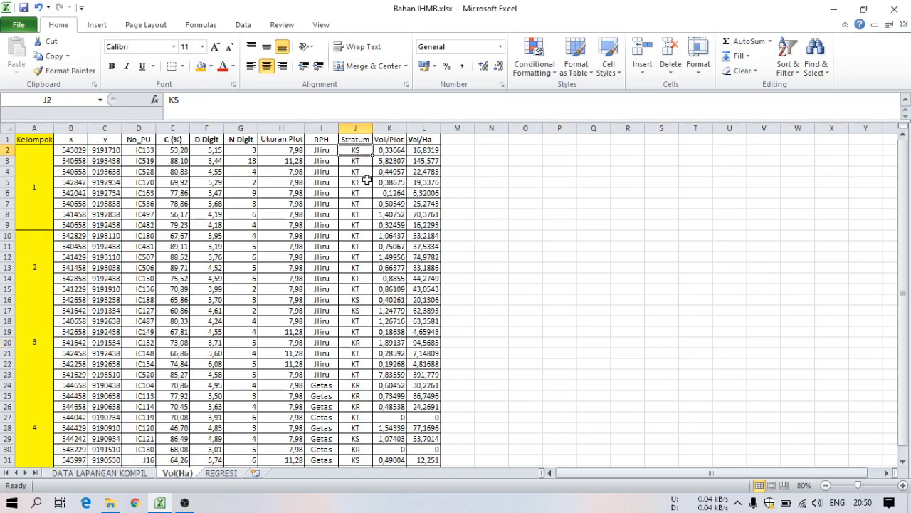
click(362, 344)
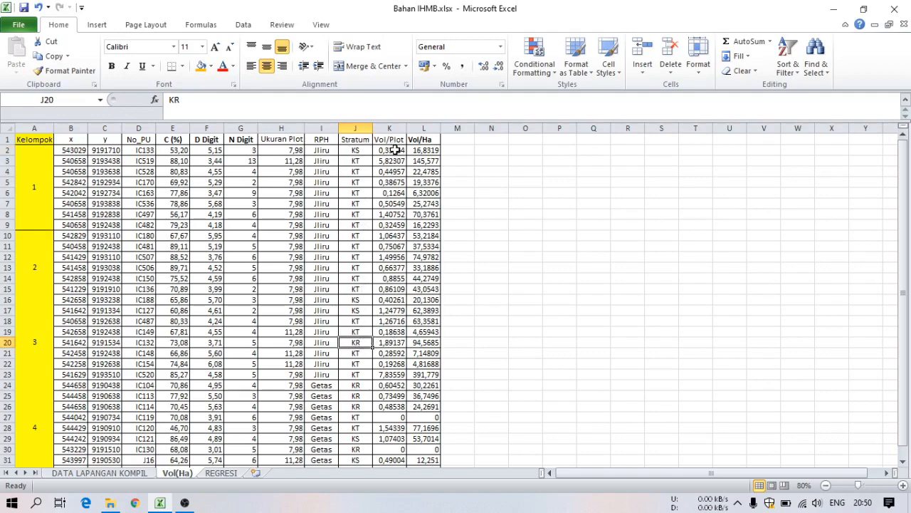
drag(399, 140, 421, 139)
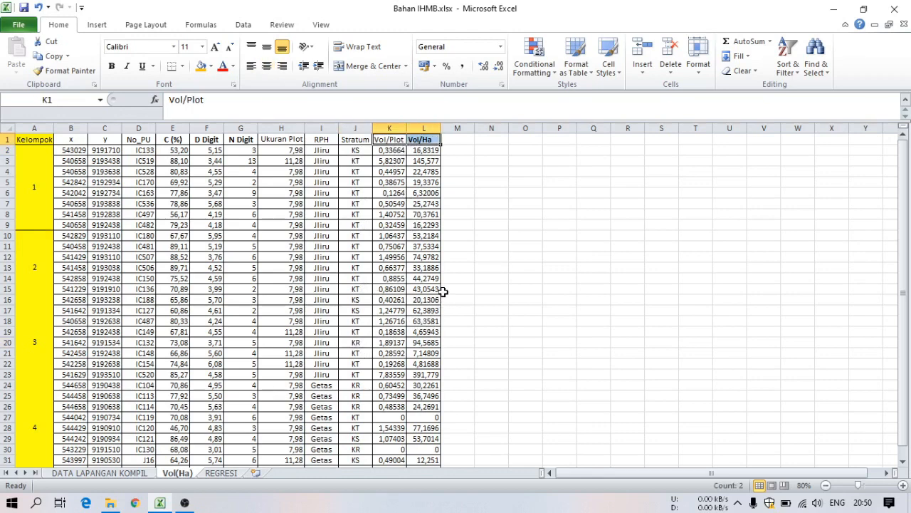
Check the field measurements on the DATA LAPANGAN KOMPIL sheet against the Vol/Plot and Vol/Ha columns on the Vol(Ha) sheet.
click(142, 477)
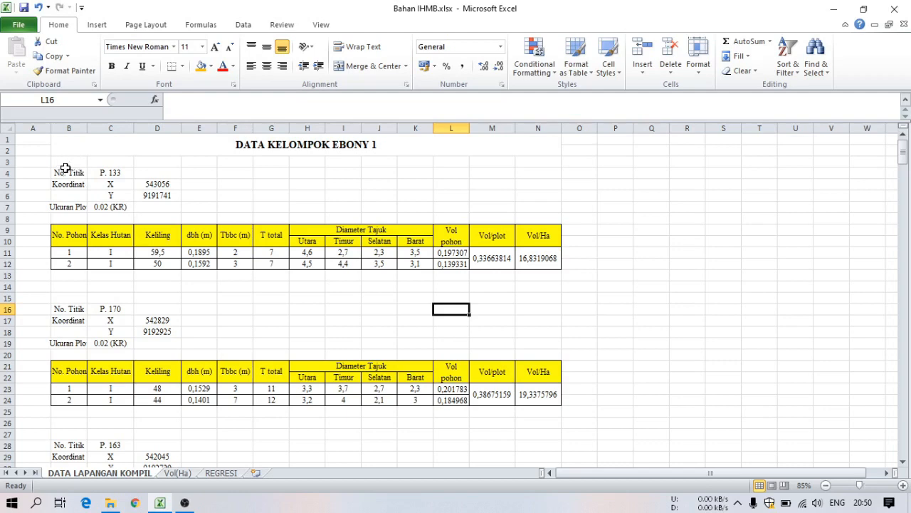
click(175, 473)
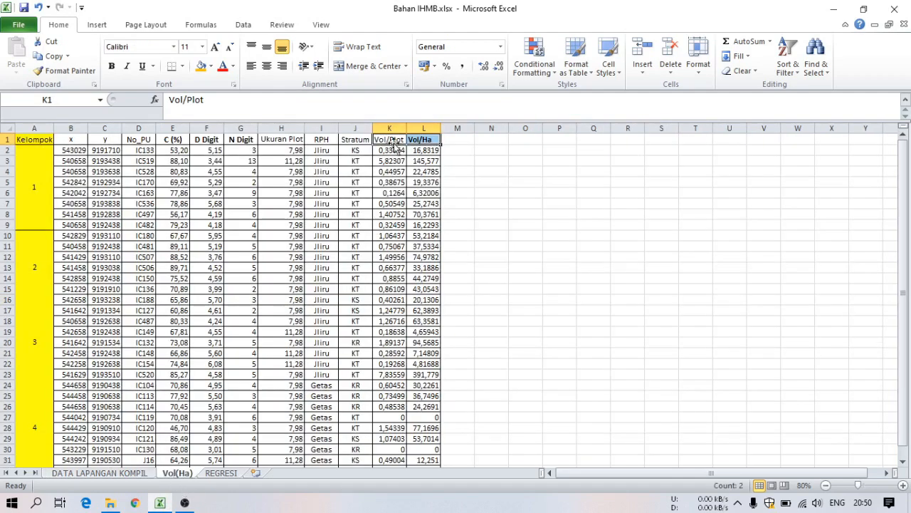
drag(389, 139, 413, 461)
click(560, 288)
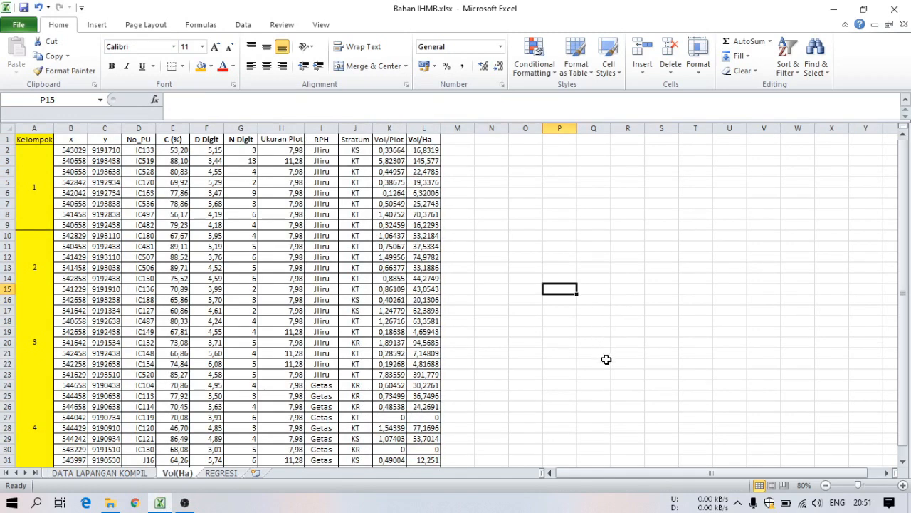
Make sure the Analysis ToolPak is enabled among the Excel add-ins.
click(18, 24)
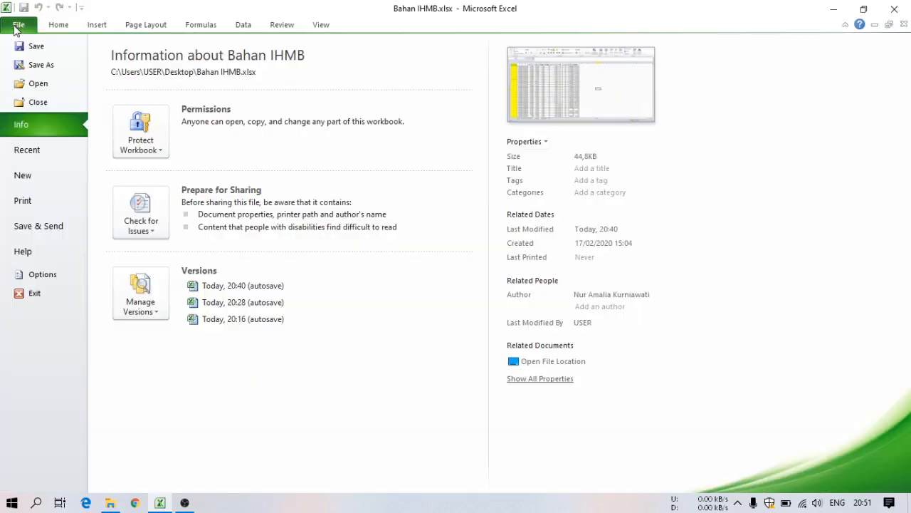
click(34, 280)
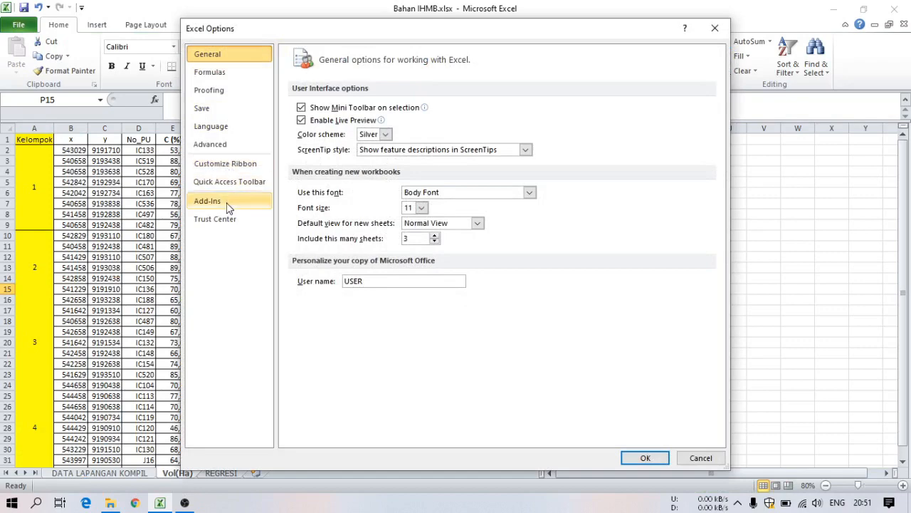
click(228, 202)
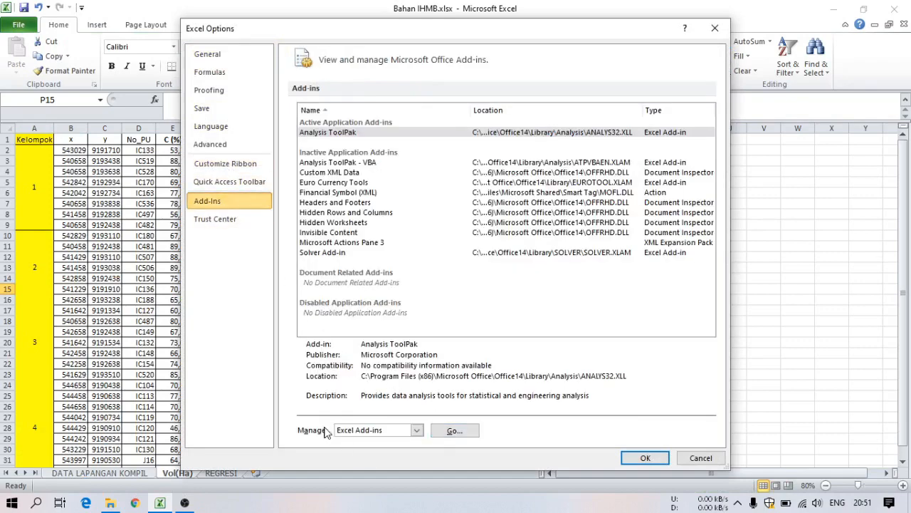
click(454, 430)
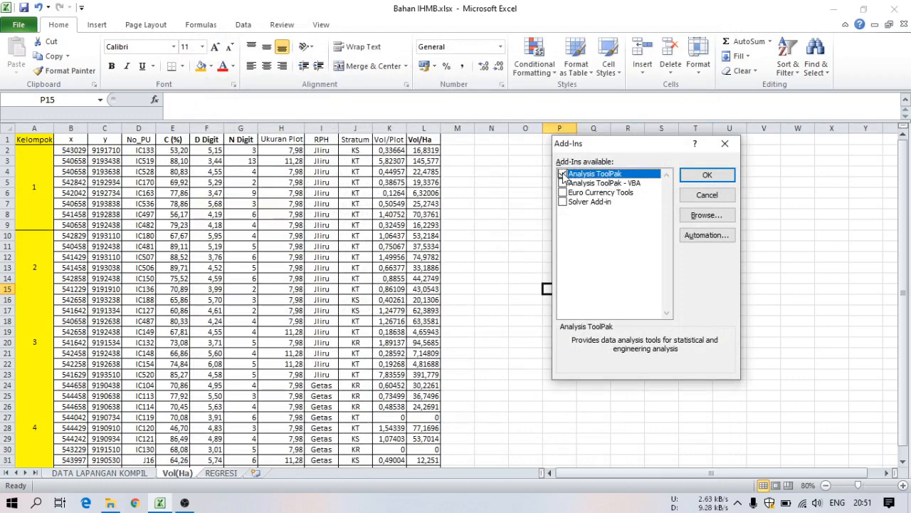
click(704, 175)
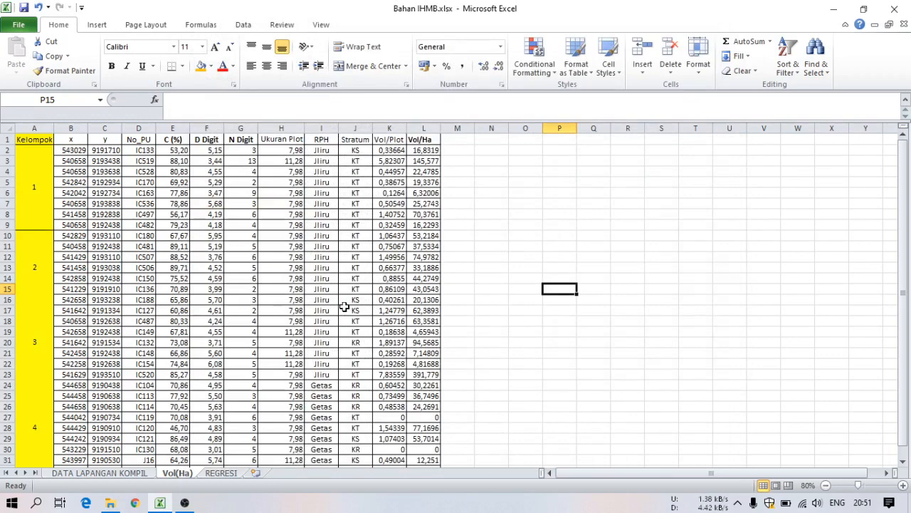
Start a Regression data analysis and set its Y range to the Vol/Ha column, $L$1:$L$32.
click(244, 27)
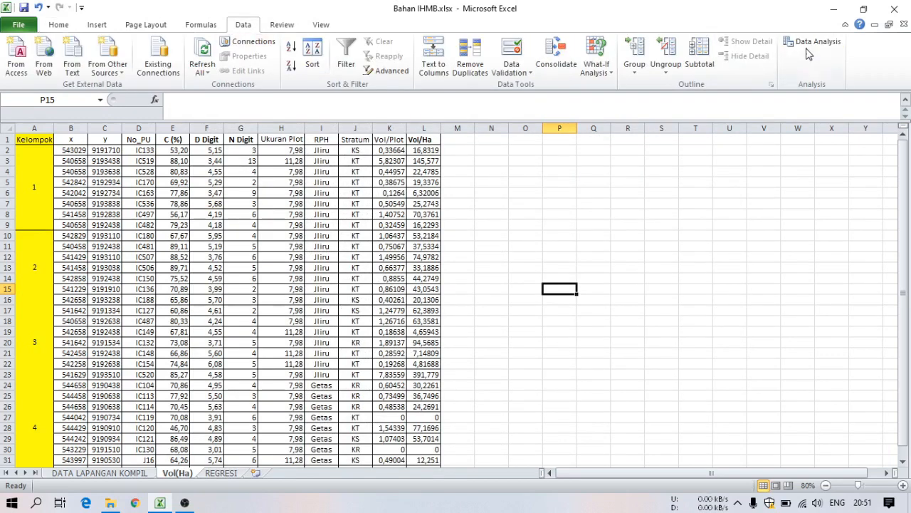
click(809, 47)
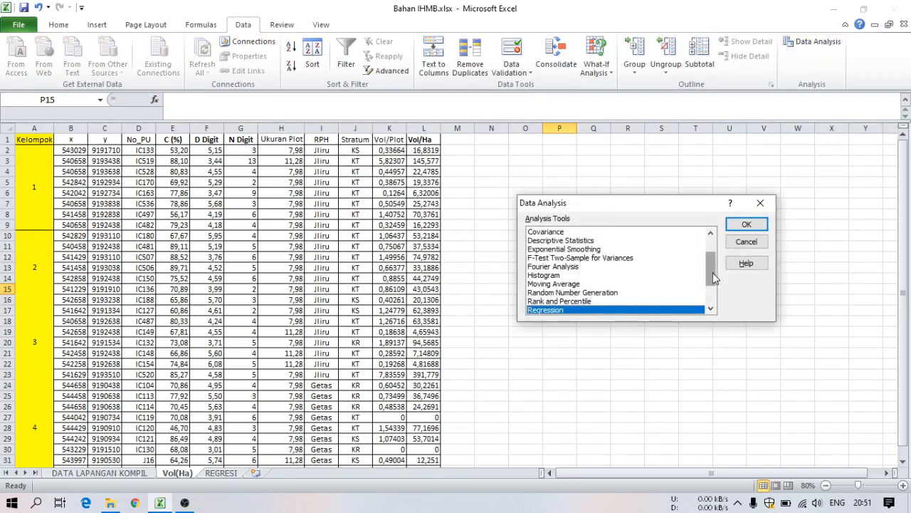
drag(713, 277, 714, 283)
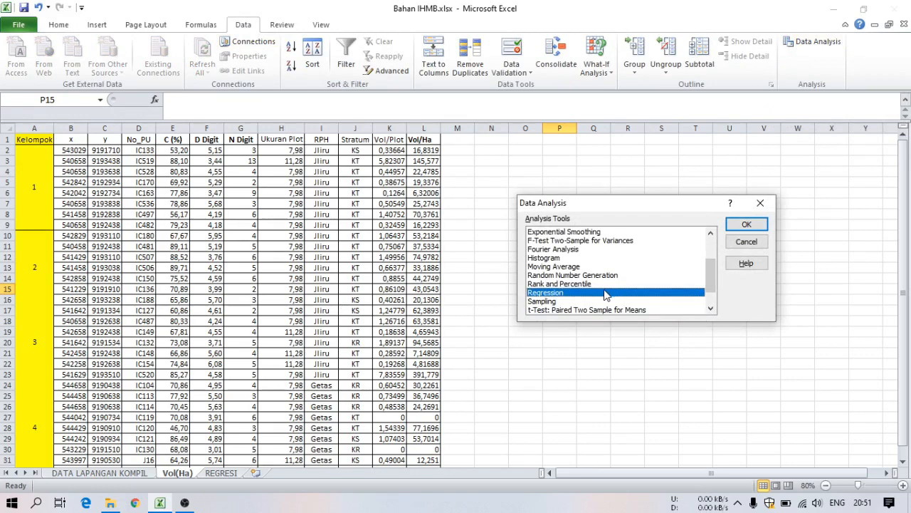
click(745, 225)
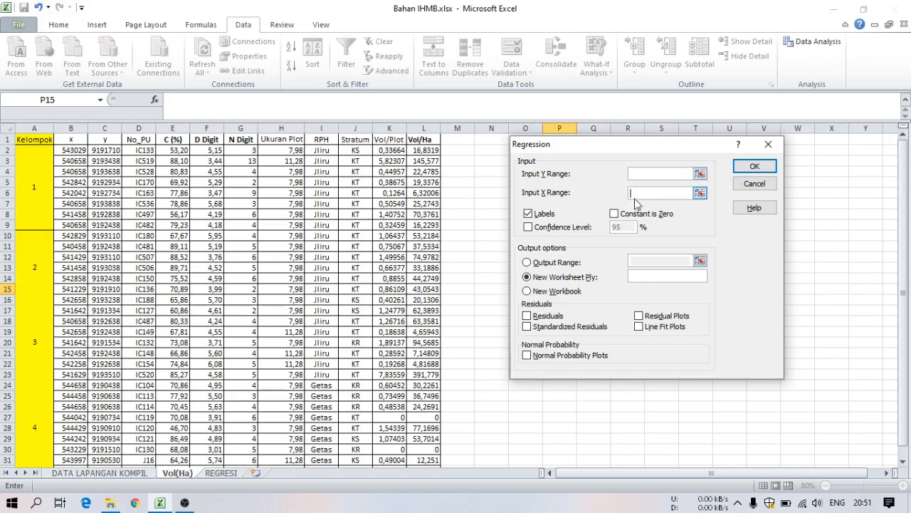
click(646, 174)
click(700, 175)
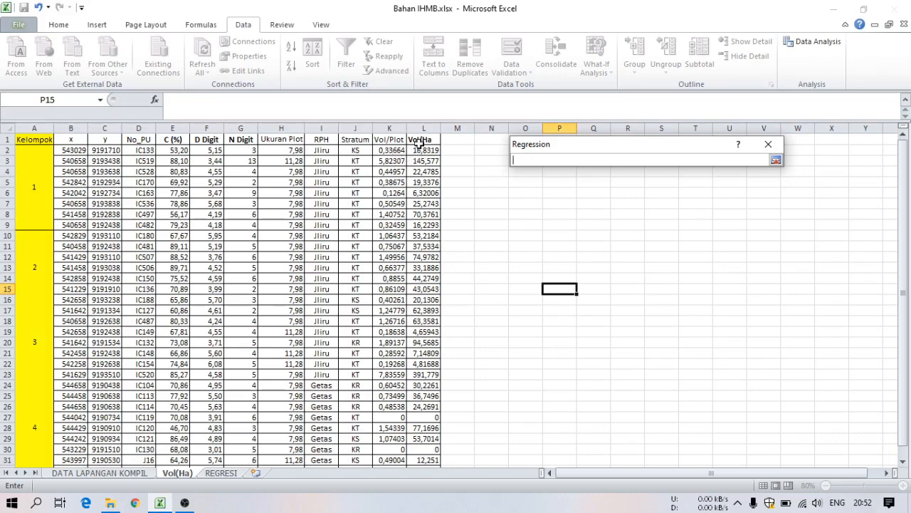
drag(418, 141, 420, 446)
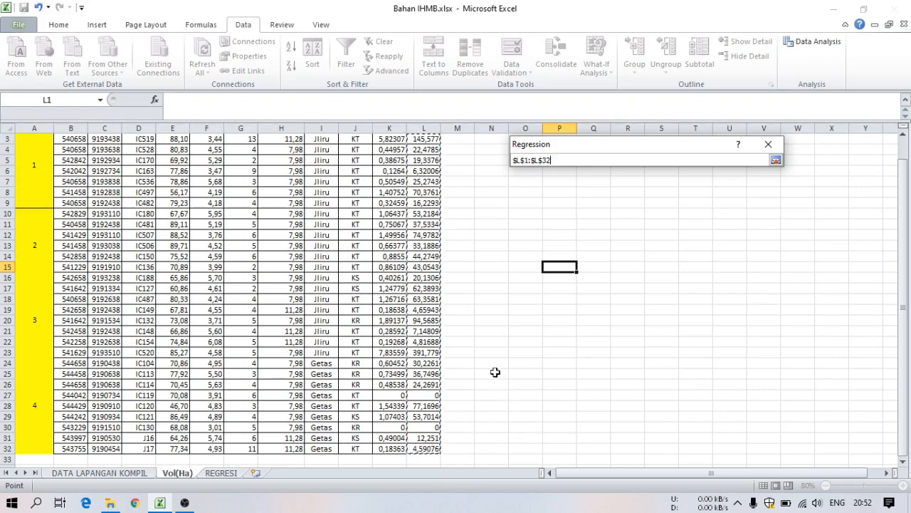
key(Return)
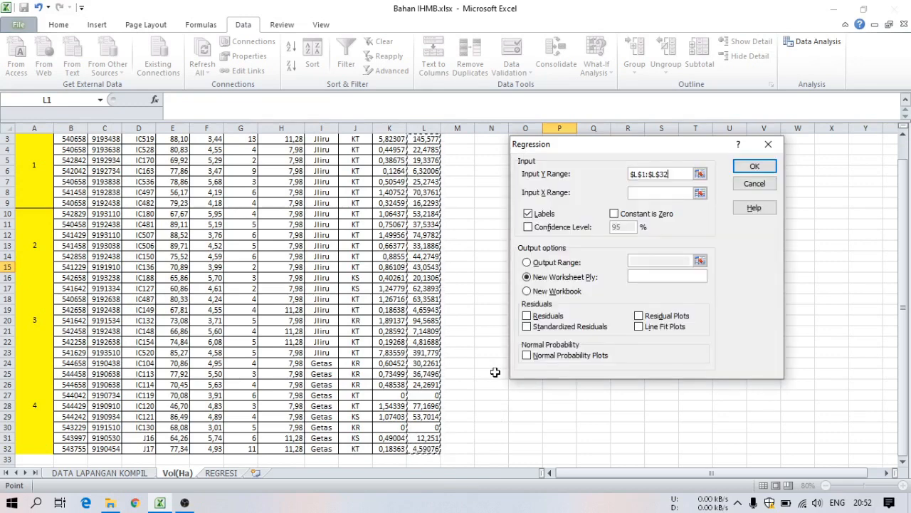
Set the X range to $E$1:$G$32 and run the regression with labels, outputting to a new worksheet.
click(701, 193)
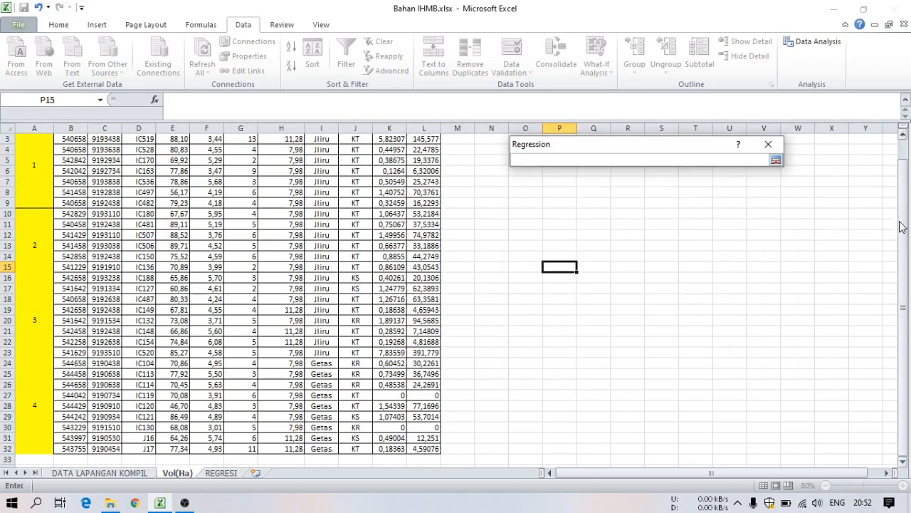
drag(902, 221, 902, 213)
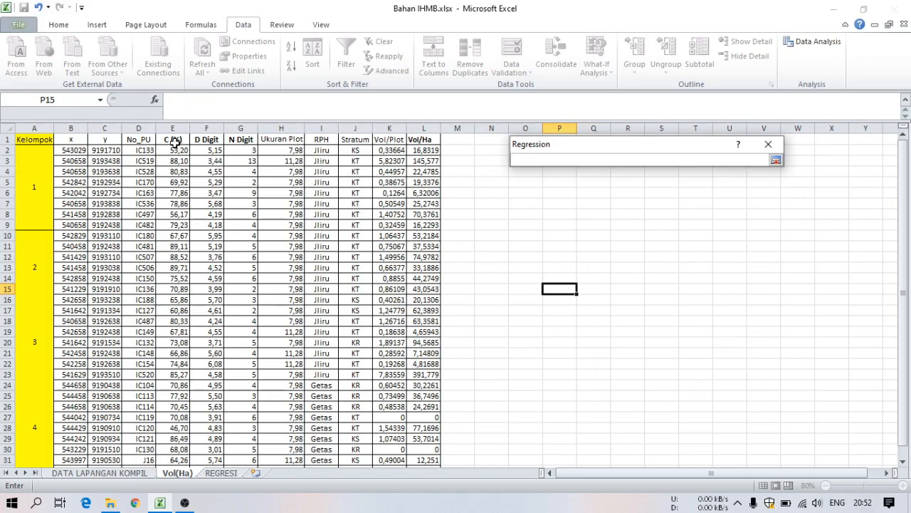
drag(175, 142, 240, 446)
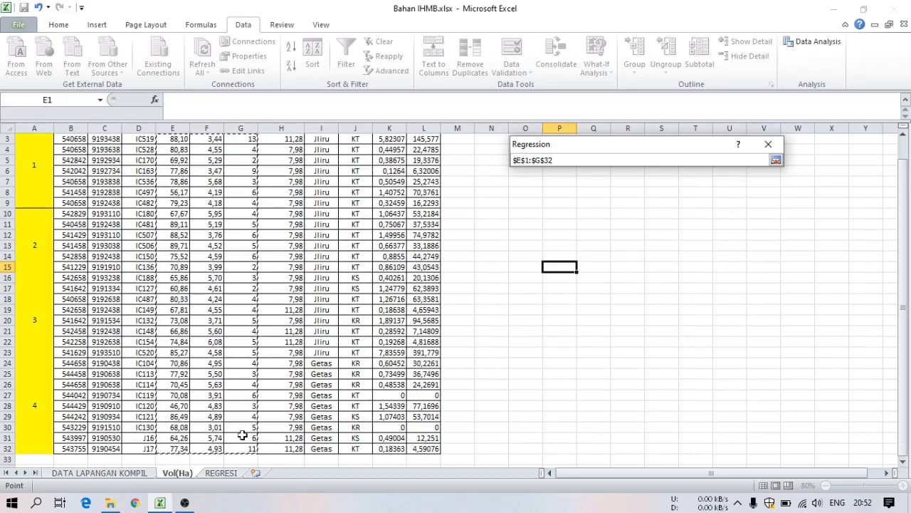
key(Return)
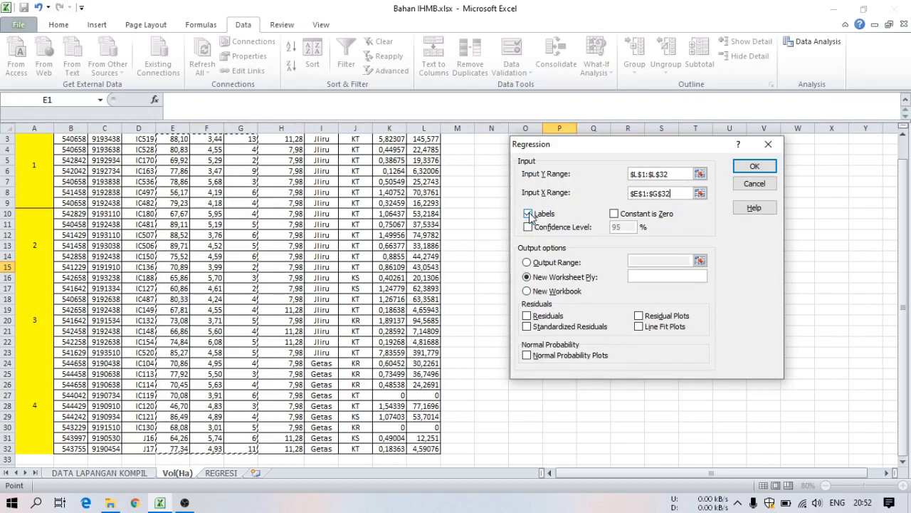
click(754, 165)
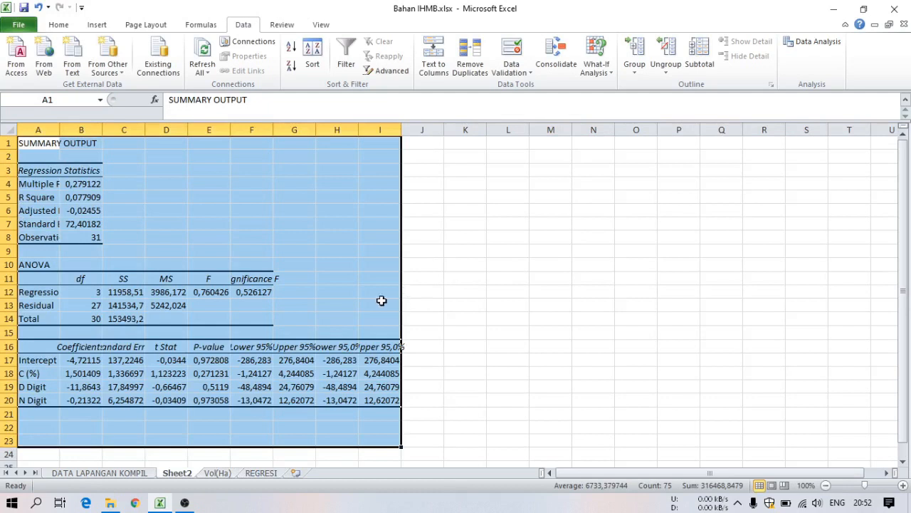
click(201, 186)
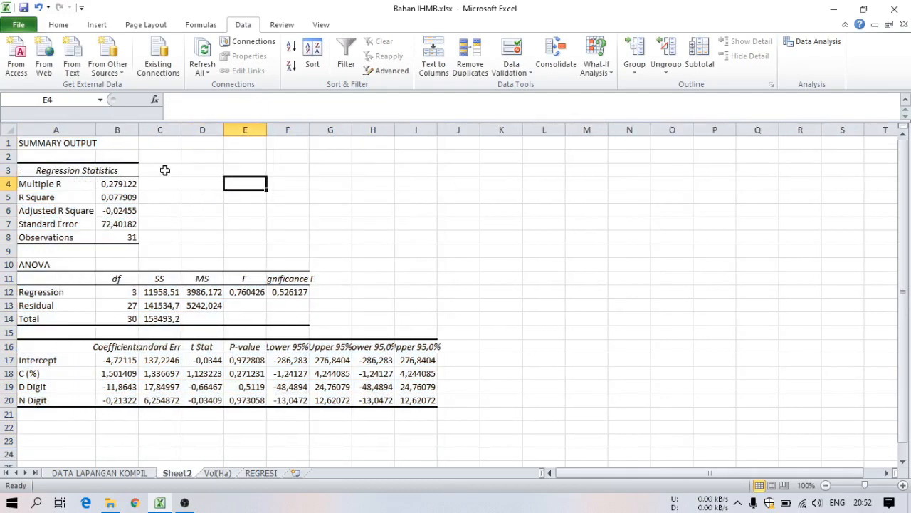
Enter the general regression equation "Y = A ± BC ± BD ±BN" in cell D4, inserting the ± symbol.
click(211, 187)
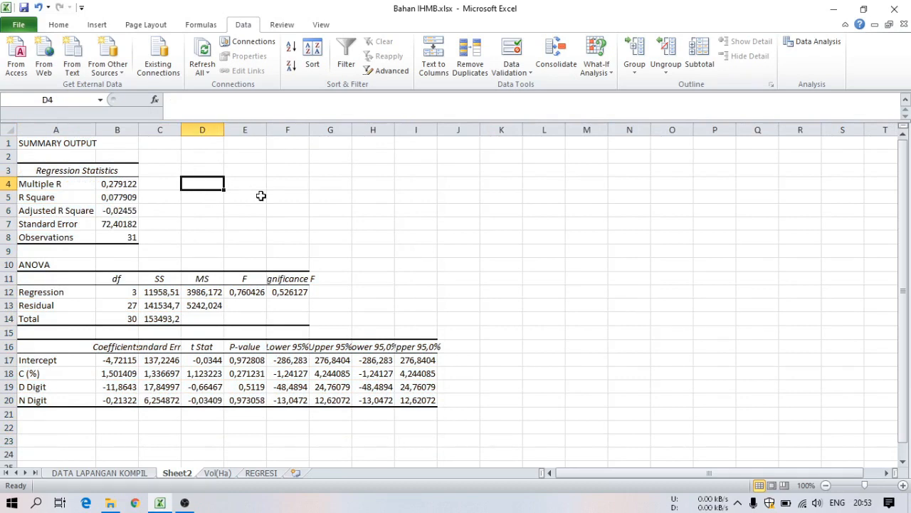
text(Y)
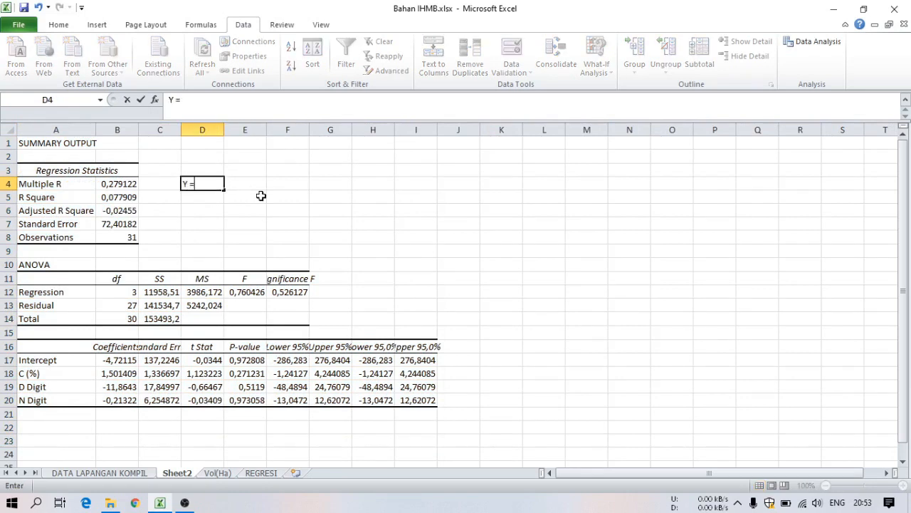
text( = A)
click(97, 25)
click(835, 54)
click(631, 313)
click(737, 364)
click(788, 364)
text(BC ± B)
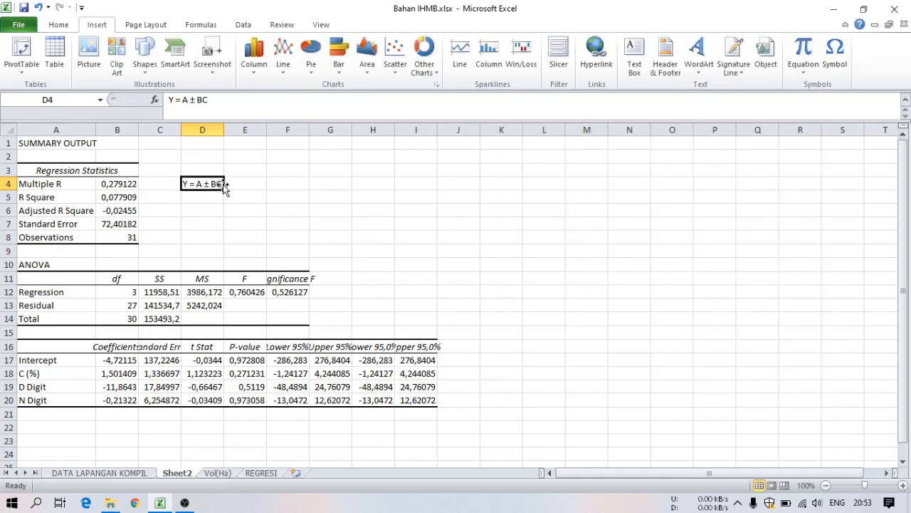
text(D)
text(±)
text(BN)
key(Return)
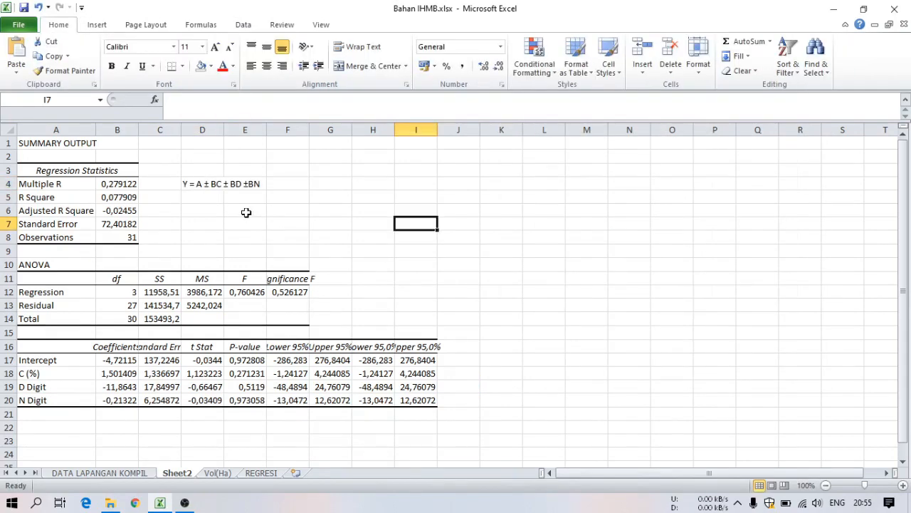
Fill the general regression equation's cells D4:E4 with yellow.
click(197, 184)
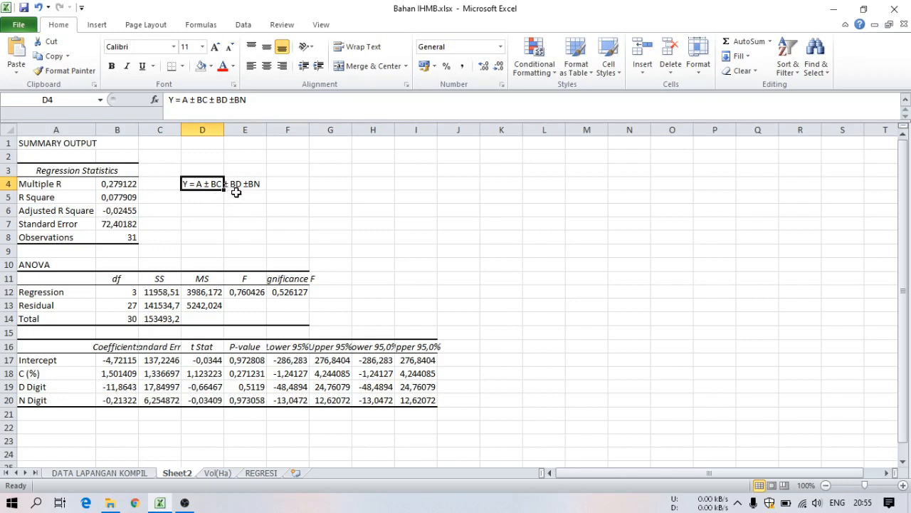
drag(215, 184, 242, 184)
click(211, 66)
click(239, 163)
click(208, 197)
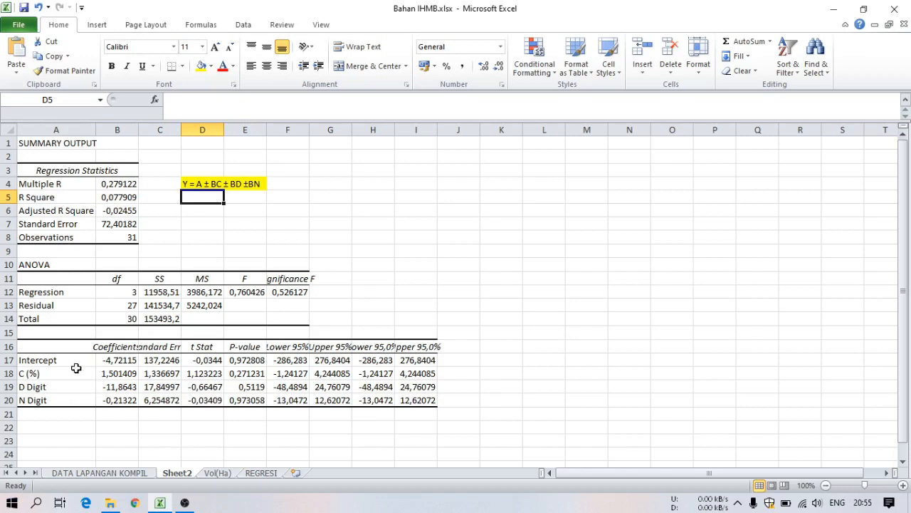
Add up the intercept and the C (%), D Digit and N Digit coefficients in cell D5 with =B17+B18+B19+B20.
click(105, 361)
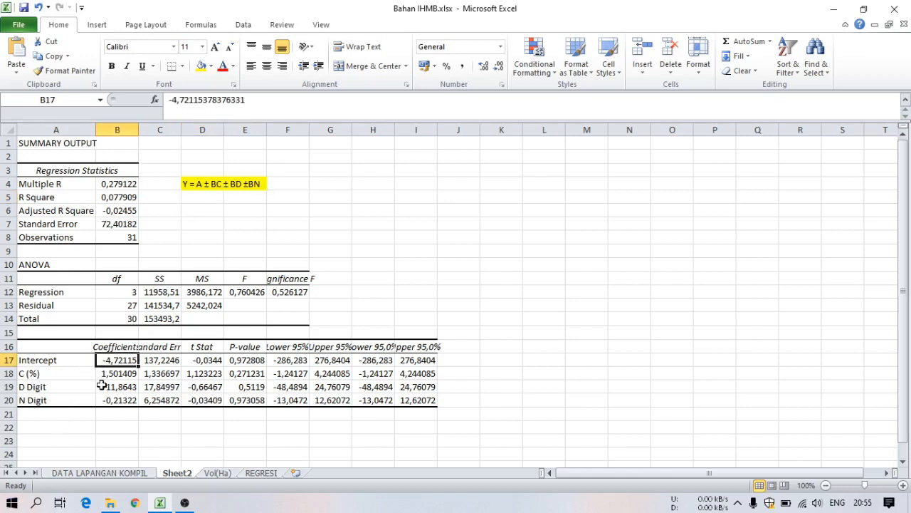
click(112, 373)
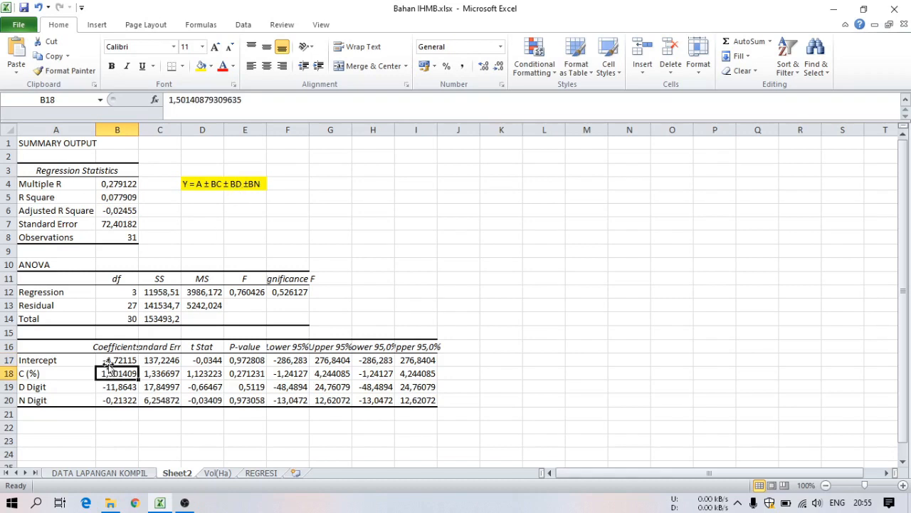
click(110, 387)
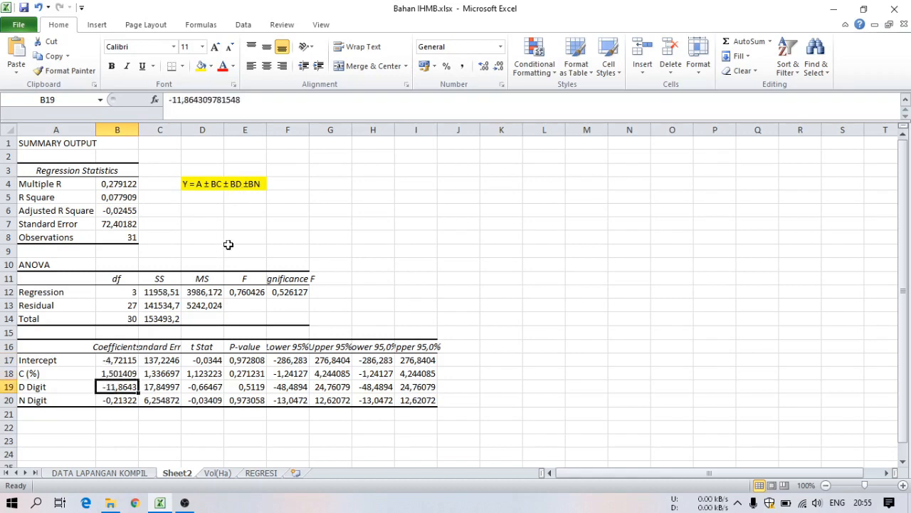
click(120, 401)
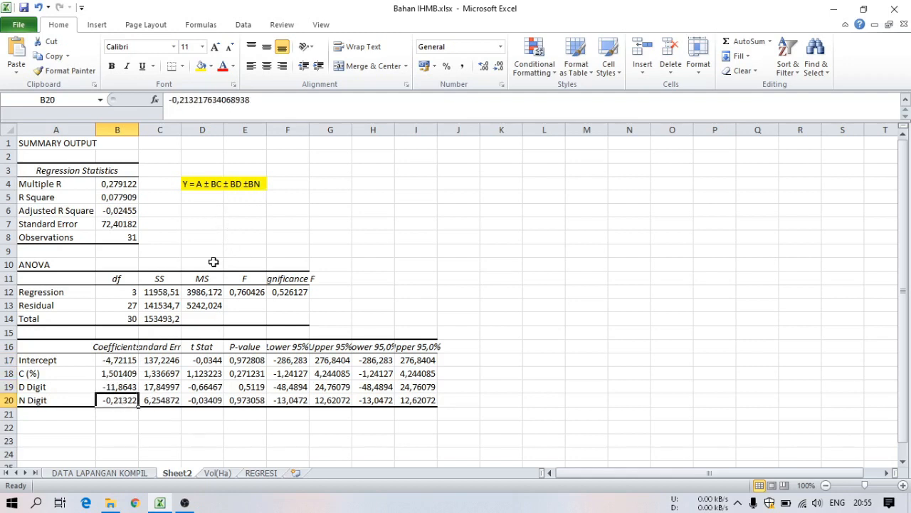
click(202, 199)
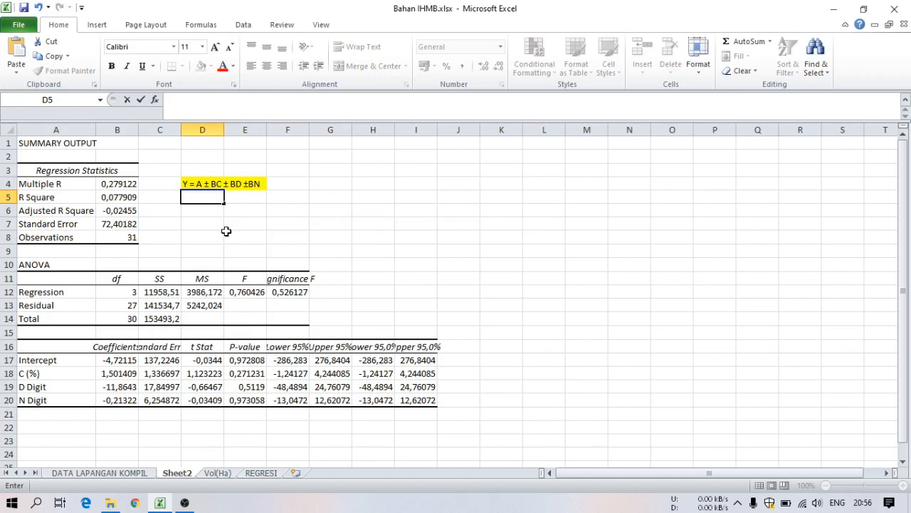
text(=)
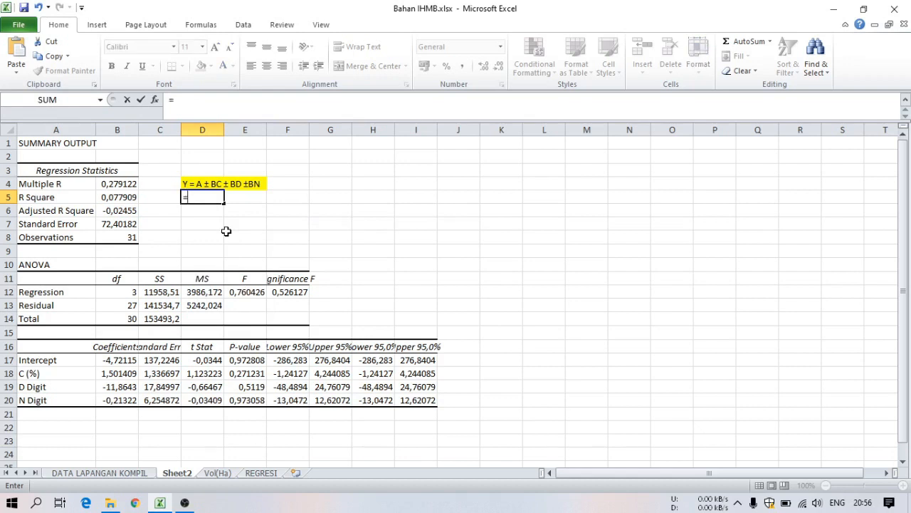
click(120, 361)
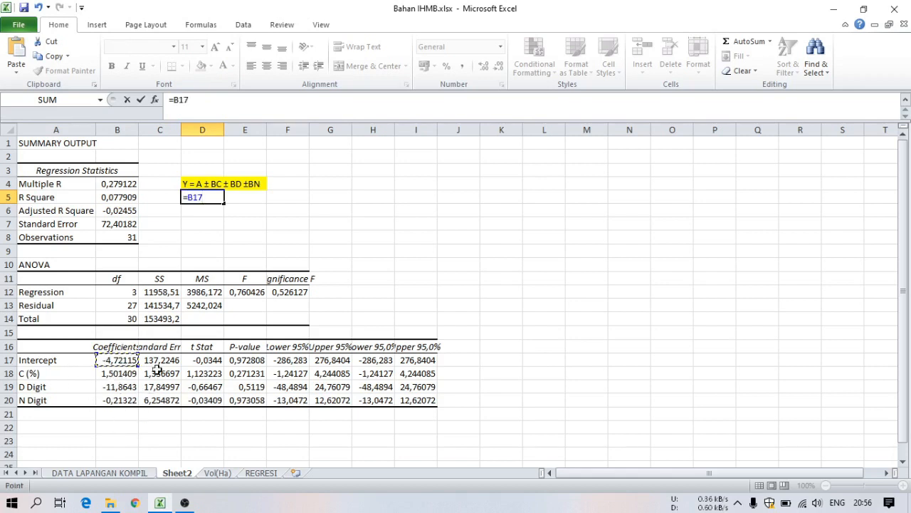
text(+)
click(109, 373)
text(+)
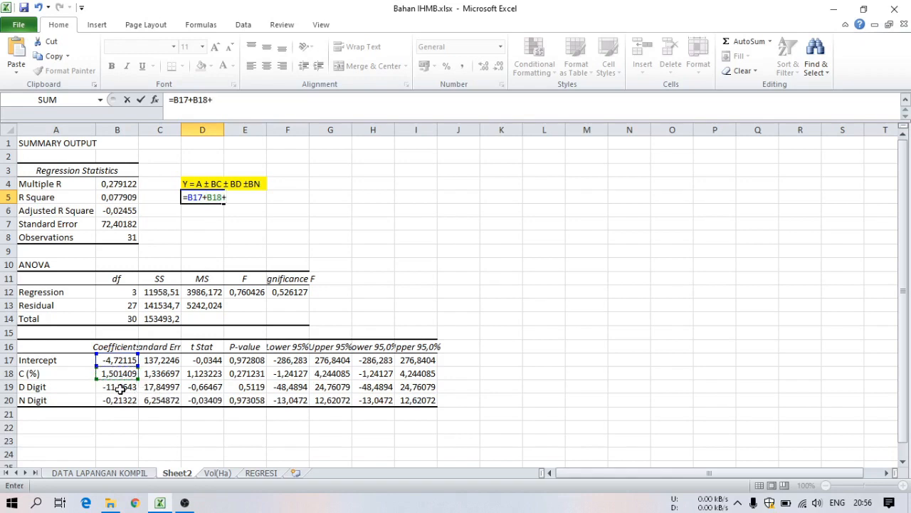
click(120, 388)
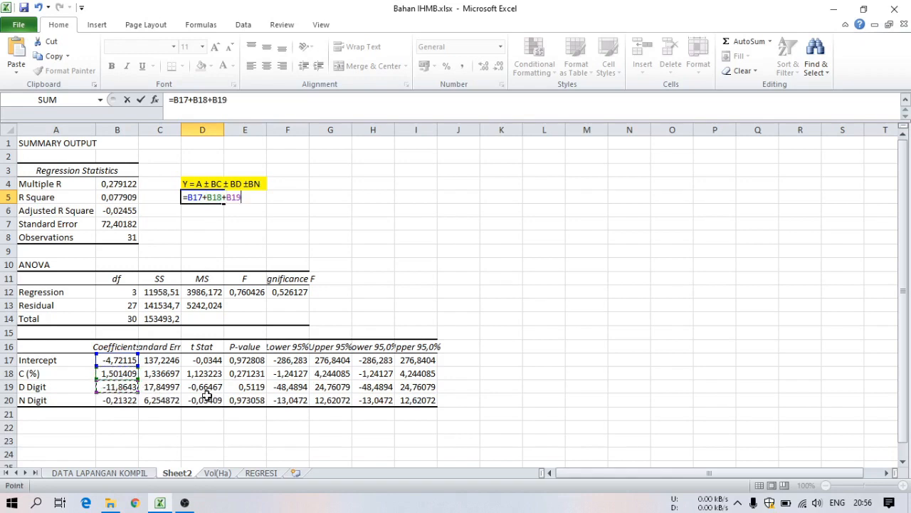
text(+)
click(119, 402)
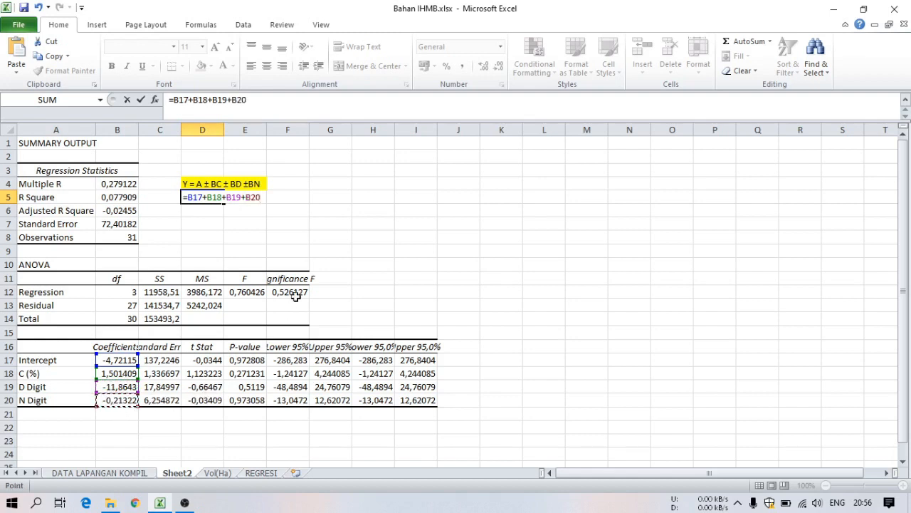
key(Return)
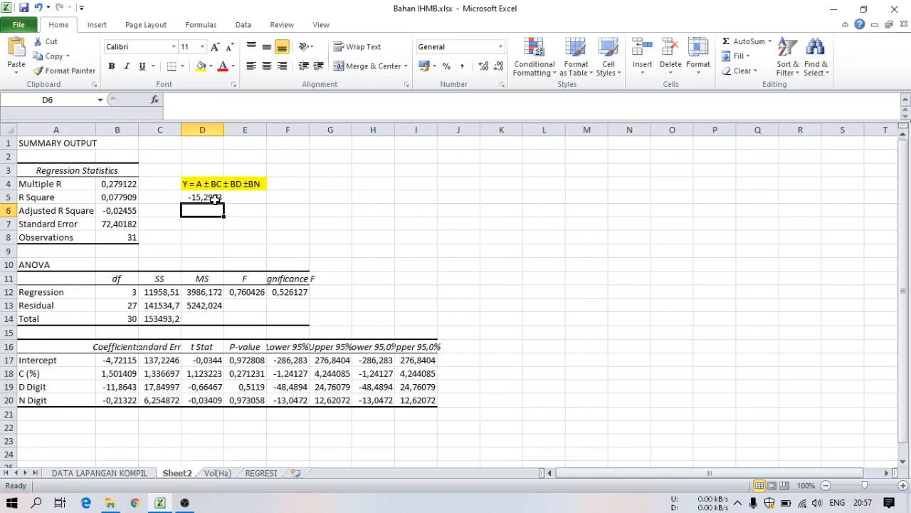
Fill D5 yellow and enter "Kesimpulan:" in D7, with three numbered conclusions on the relationship between variables x and y in D8:D10.
click(215, 199)
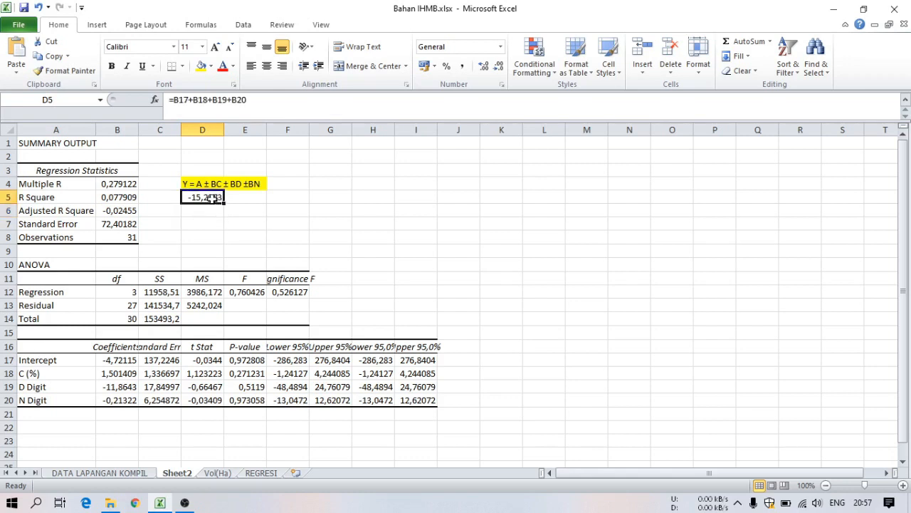
click(202, 67)
double_click(198, 224)
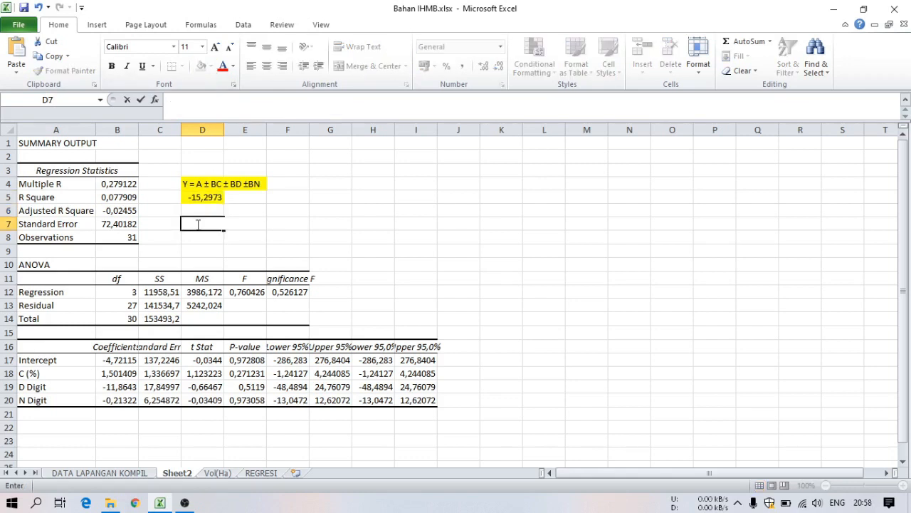
text(Kesimpulan:)
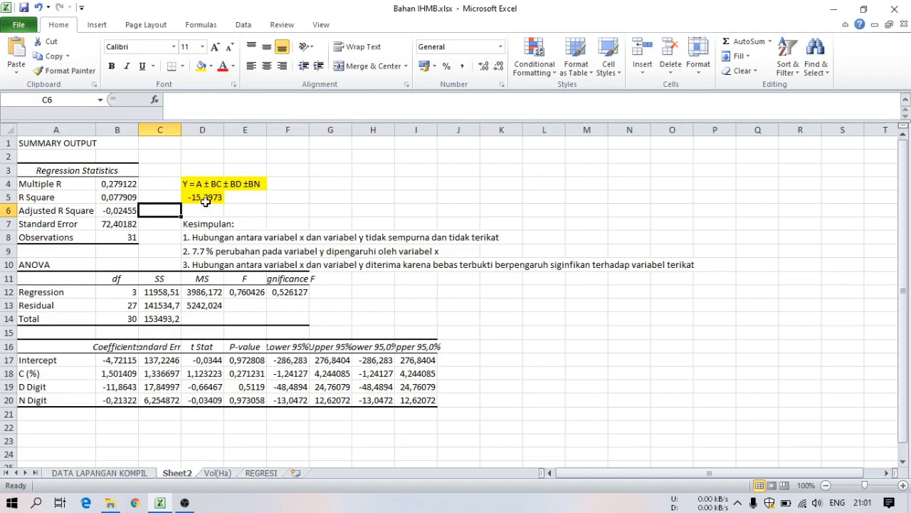
Compare the second conclusion in D9 with the R Square value in the regression statistics.
click(211, 253)
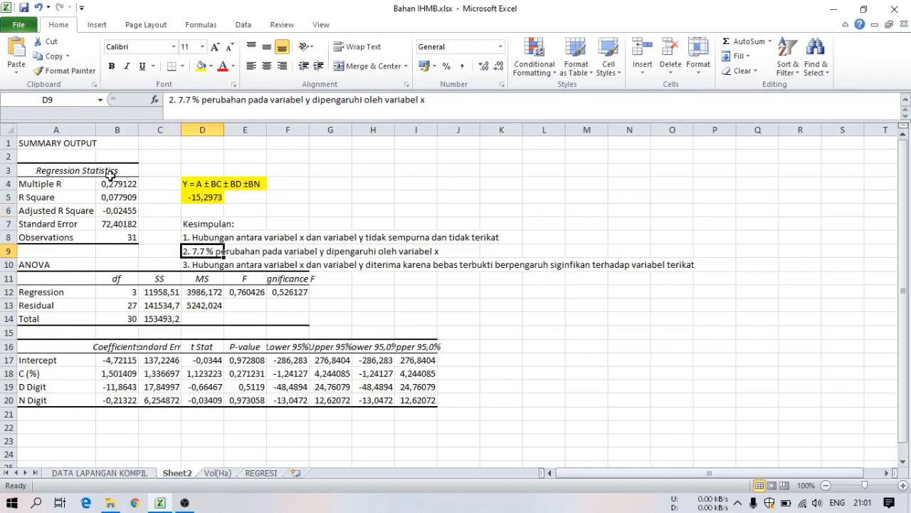
click(36, 199)
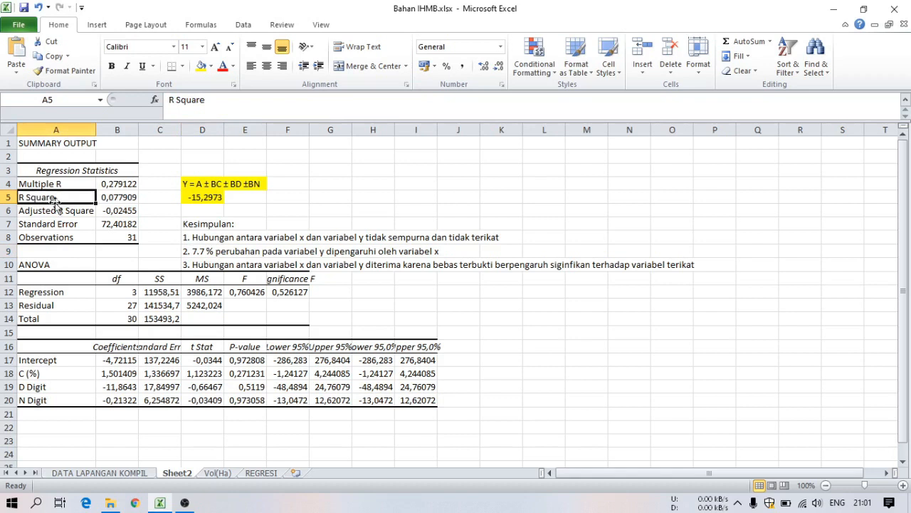
click(118, 200)
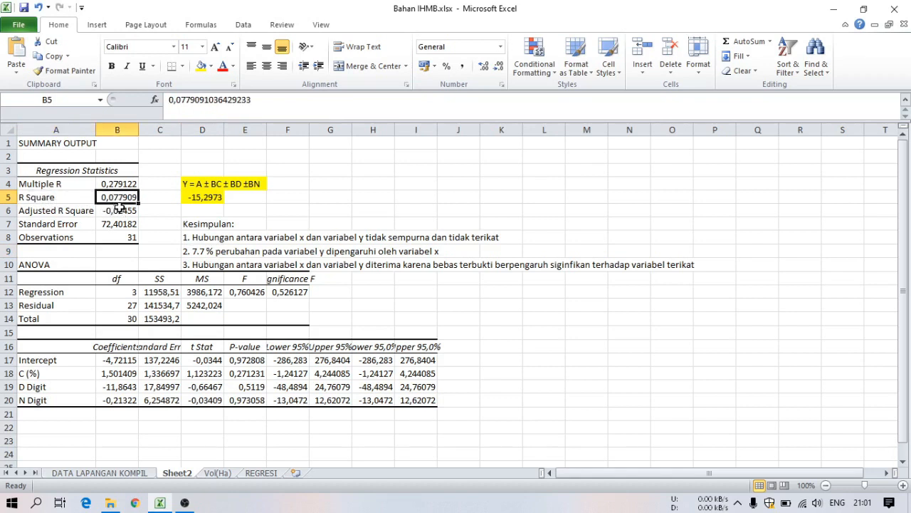